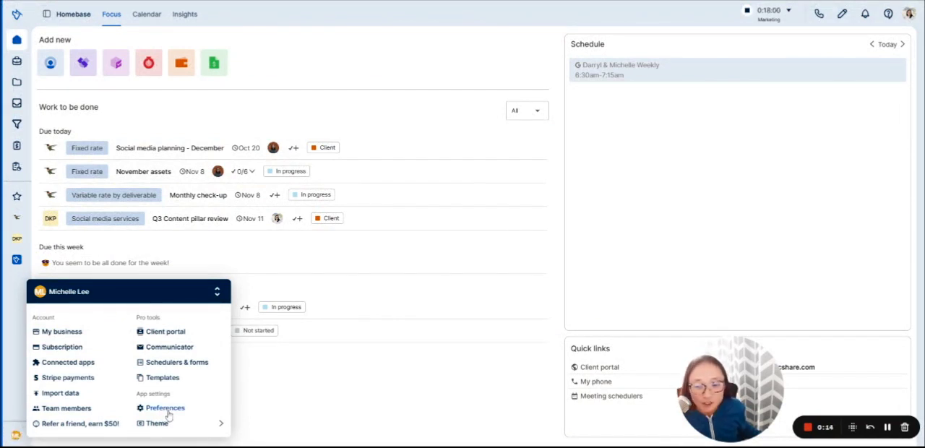
# Step: Open the invoice preferences and review the default email template options for new invoices
pyautogui.click(166, 411)
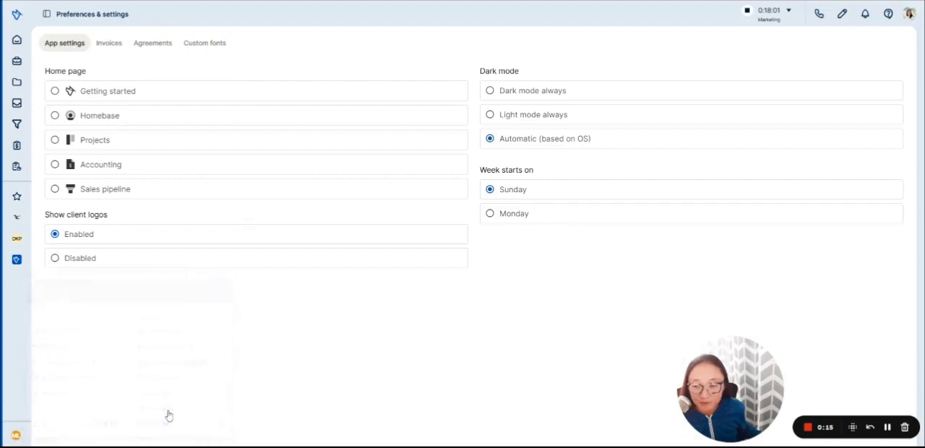
pyautogui.click(110, 44)
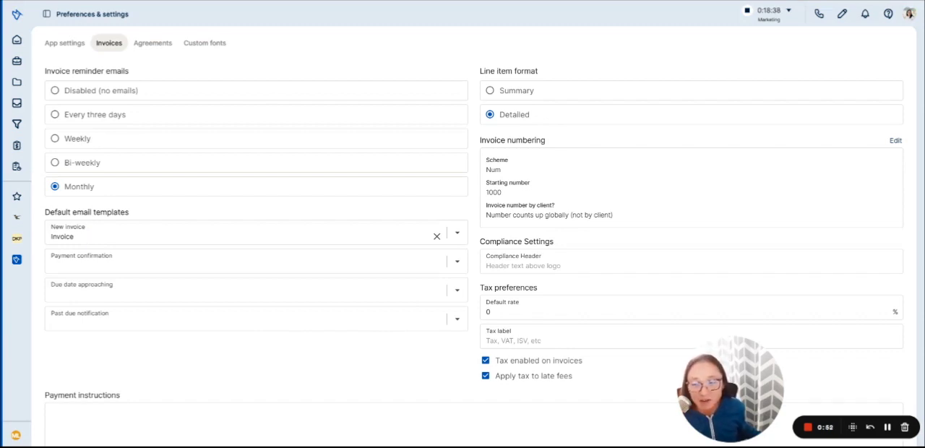
pyautogui.click(155, 236)
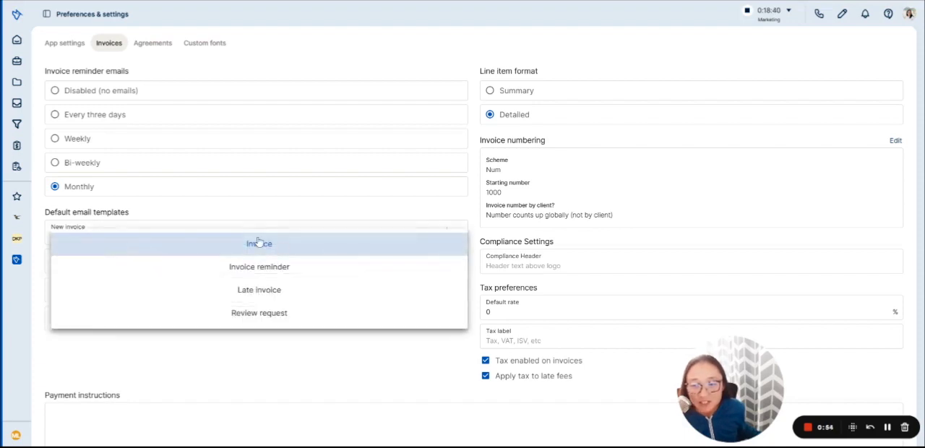
pyautogui.click(267, 376)
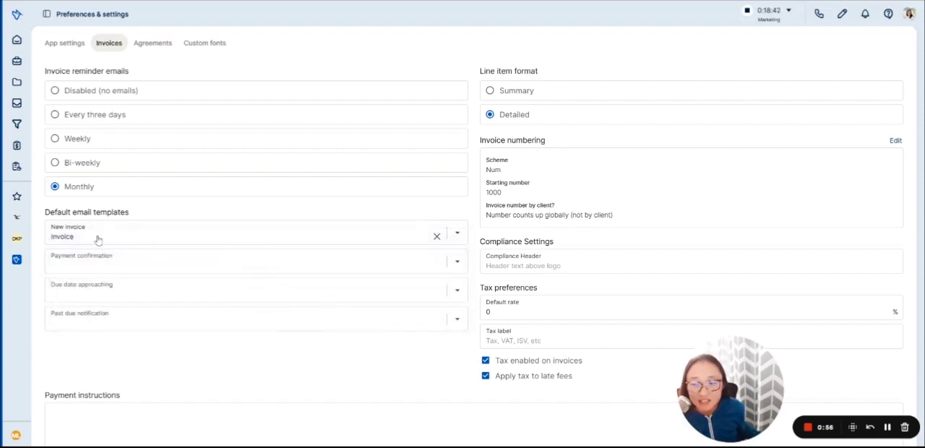
# Step: Look up where templates are managed in the account options and view the help center topics
pyautogui.click(16, 436)
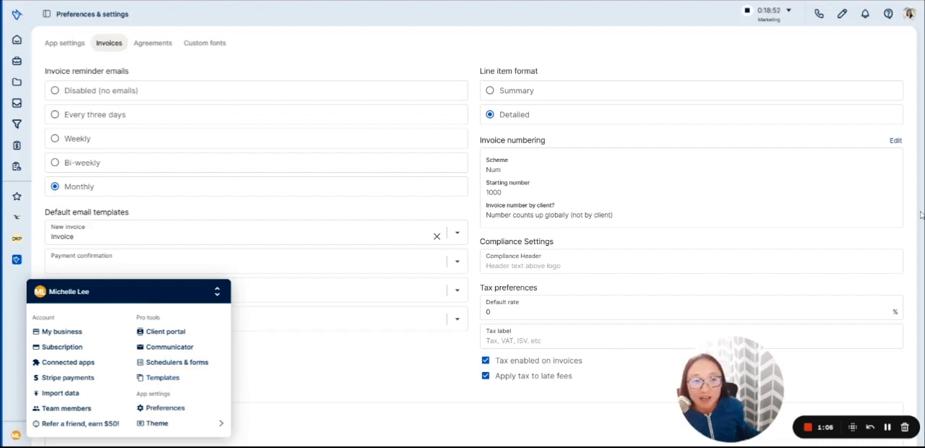
pyautogui.click(888, 13)
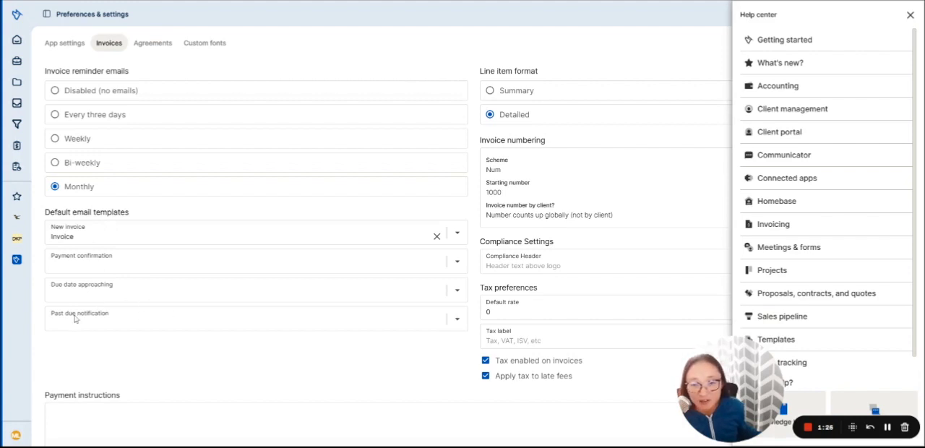
pyautogui.click(910, 15)
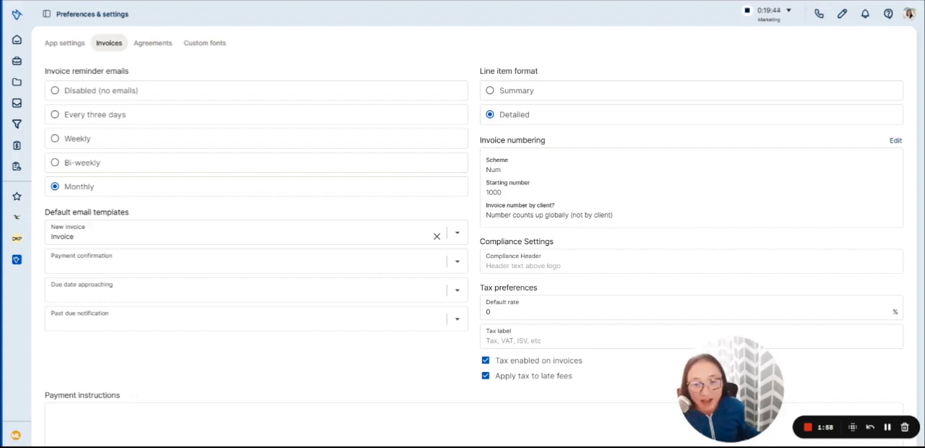
# Step: Review the available invoice number formats in the invoice numbering scheme and cancel out of it
pyautogui.click(829, 174)
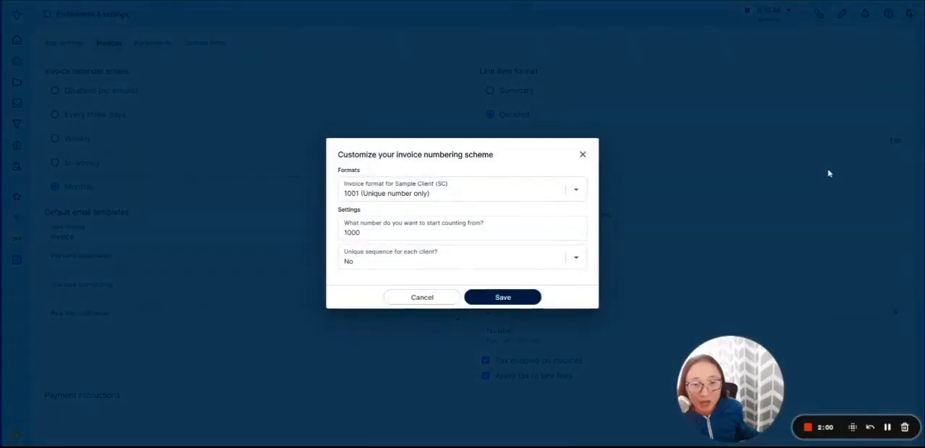
pyautogui.click(364, 194)
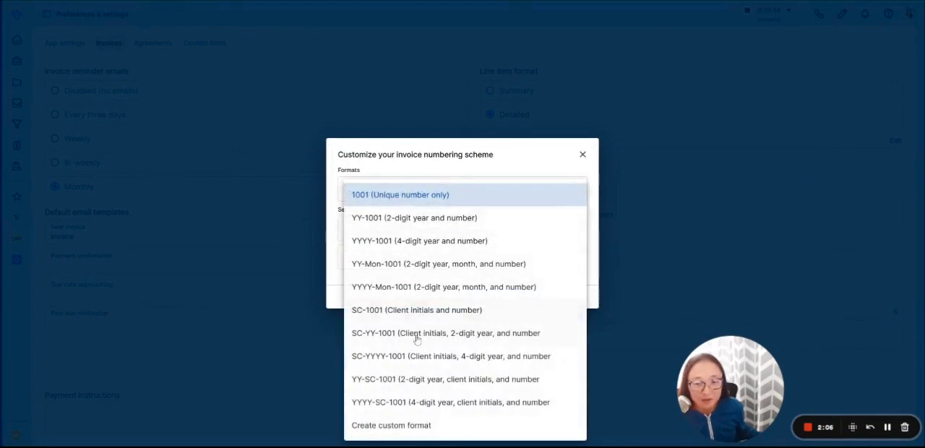
pyautogui.click(422, 148)
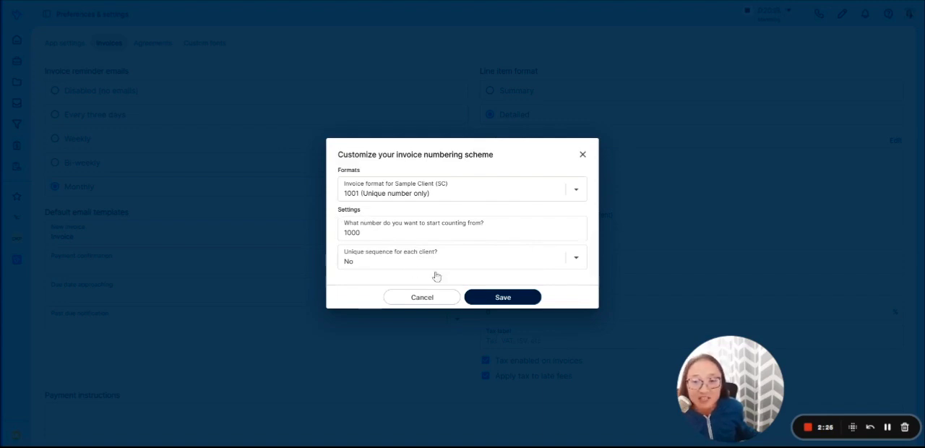
pyautogui.click(432, 299)
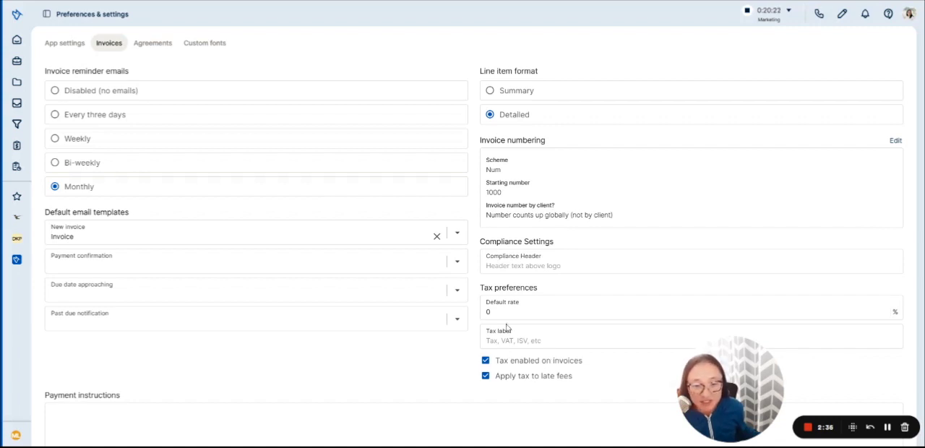
# Step: Enter "Universal payment instructions" as the payment instructions in the invoice preferences
pyautogui.scroll(-1, 559, 333)
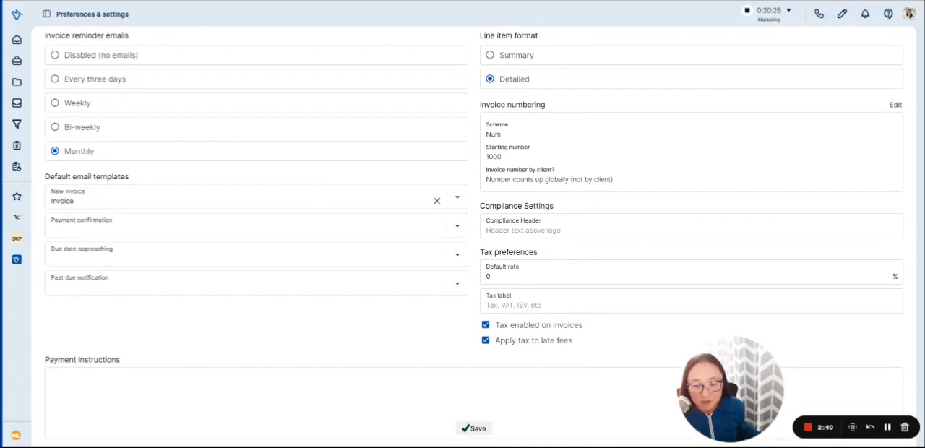
pyautogui.click(474, 393)
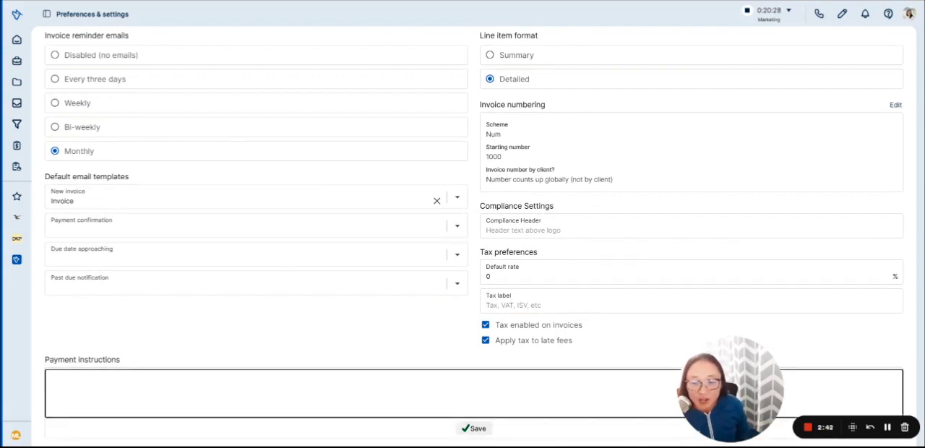
pyautogui.write('Universal')
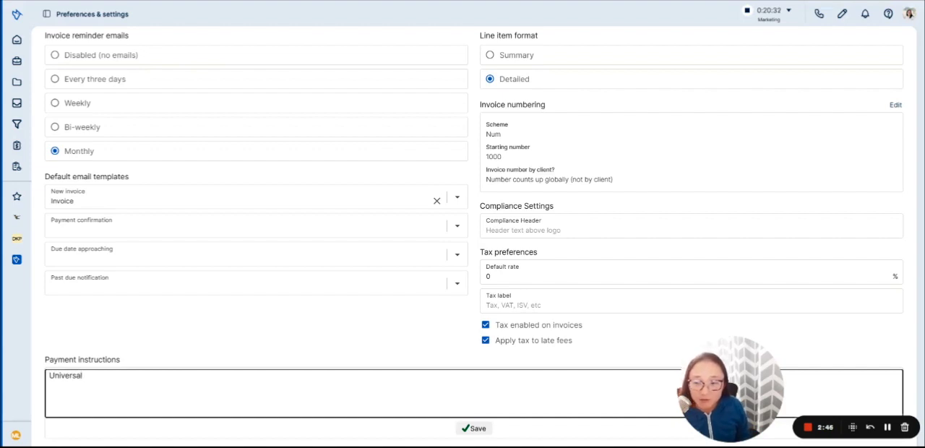
pyautogui.write(' payment instruction')
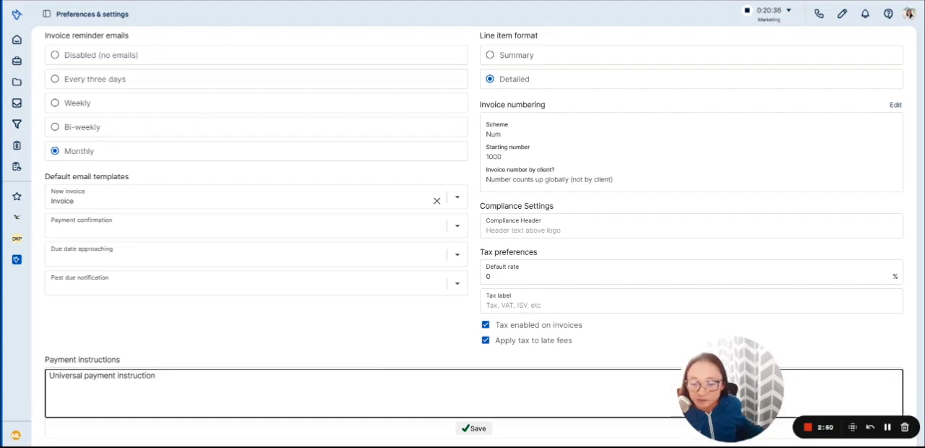
pyautogui.write('s')
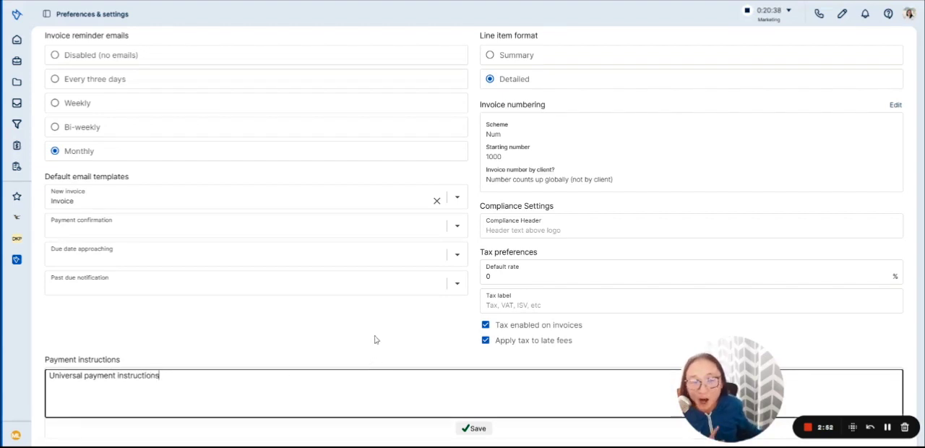
pyautogui.click(318, 338)
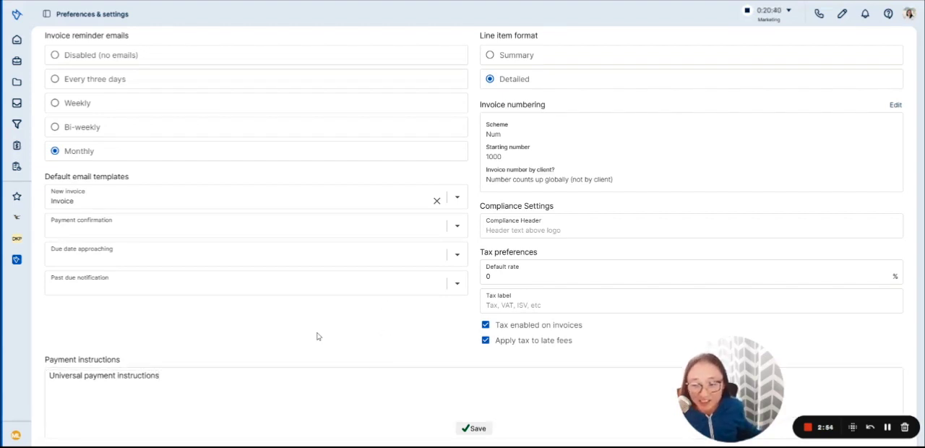
pyautogui.scroll(1, 361, 334)
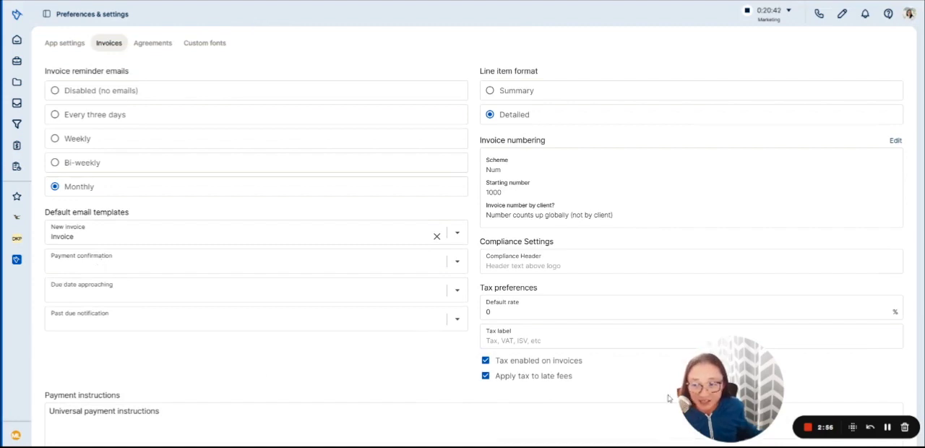
# Step: Review the invoicing and payment settings of the client *Unlimited Clients, including the billing increment options
pyautogui.click(17, 62)
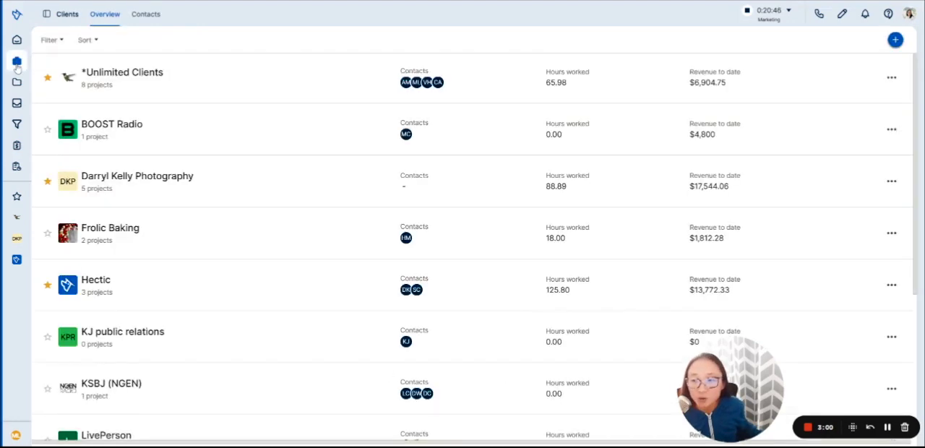
pyautogui.click(138, 73)
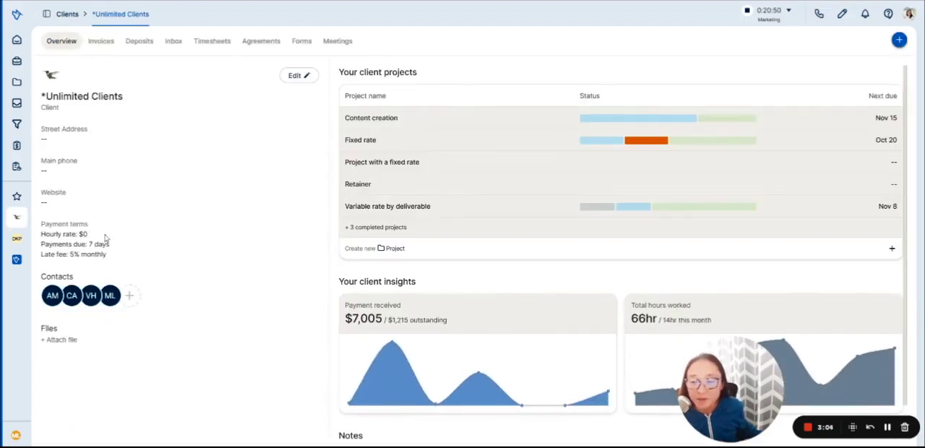
pyautogui.click(297, 77)
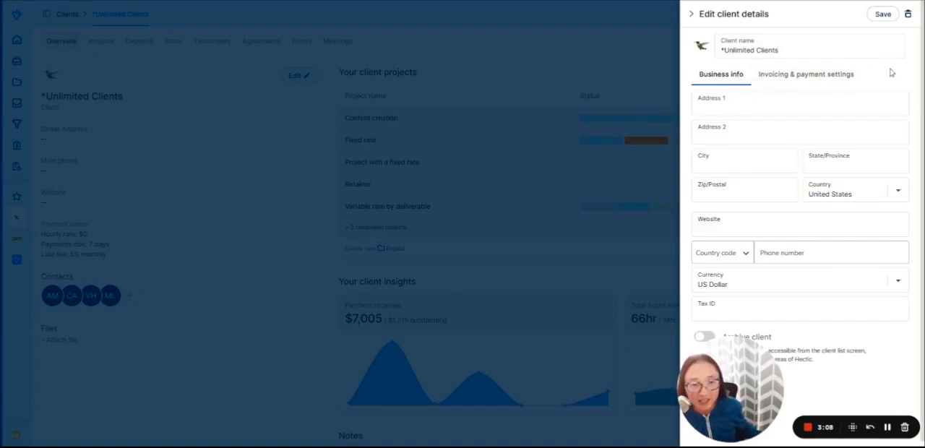
pyautogui.click(847, 78)
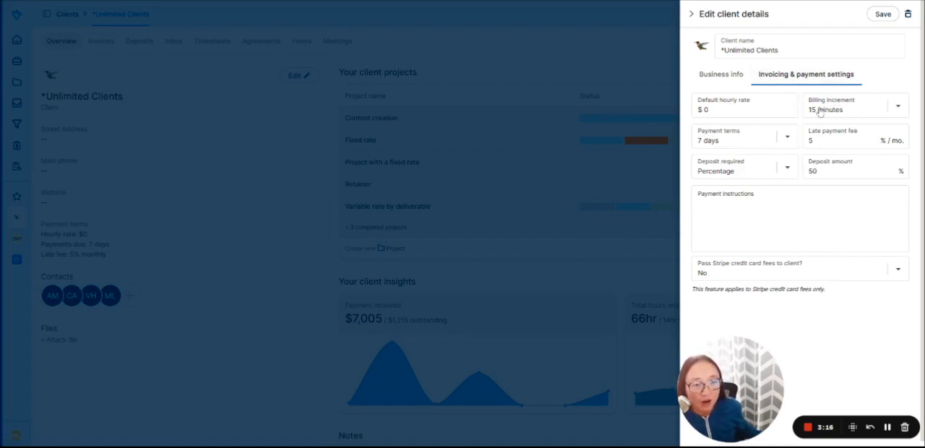
pyautogui.click(853, 109)
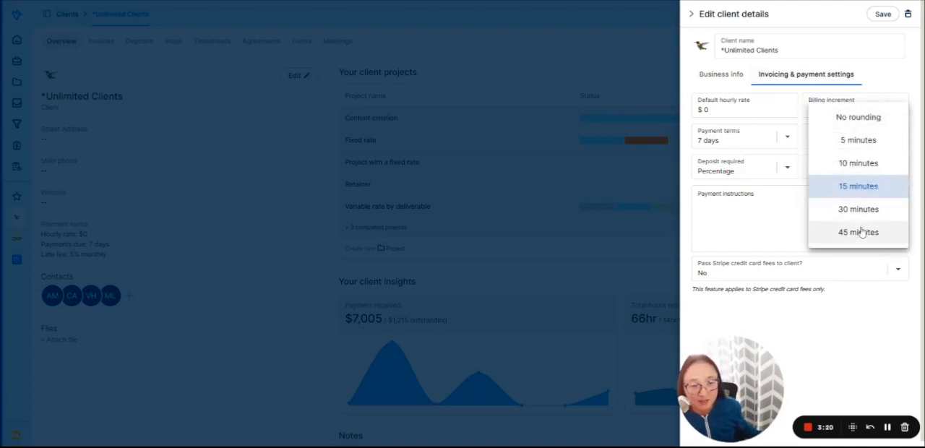
pyautogui.click(713, 92)
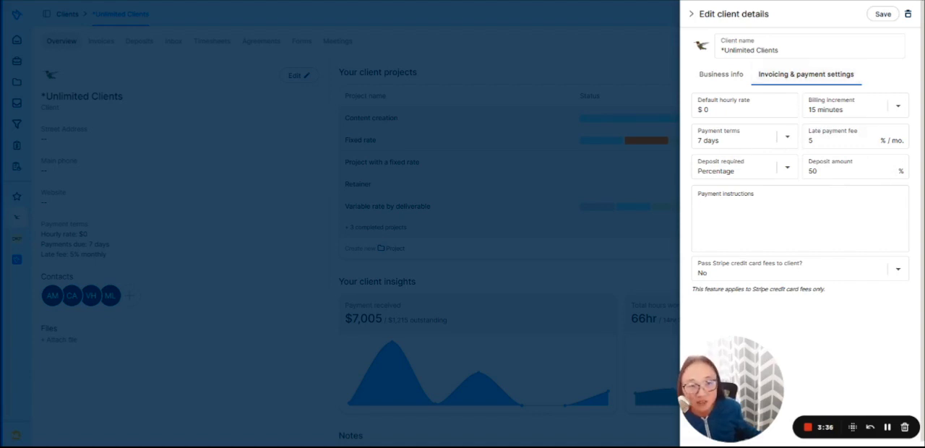
pyautogui.click(691, 15)
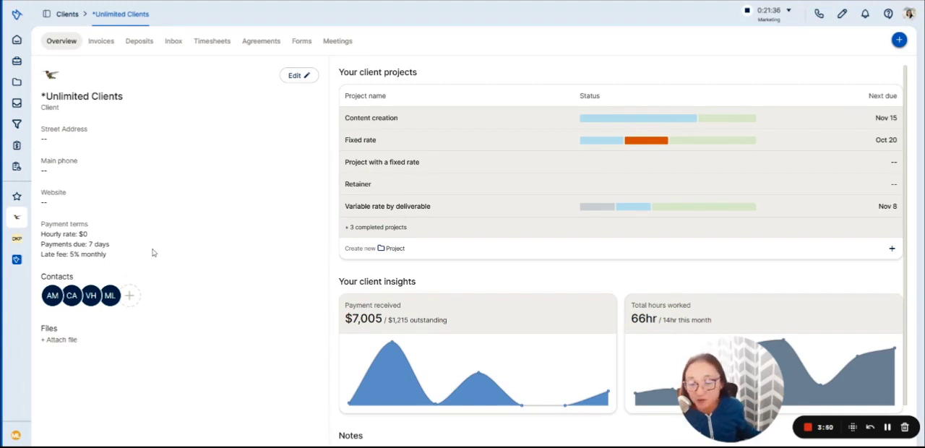
# Step: Review the details of Frolic Baking's Blog deliverable on the project deliverables board and close them
pyautogui.click(16, 83)
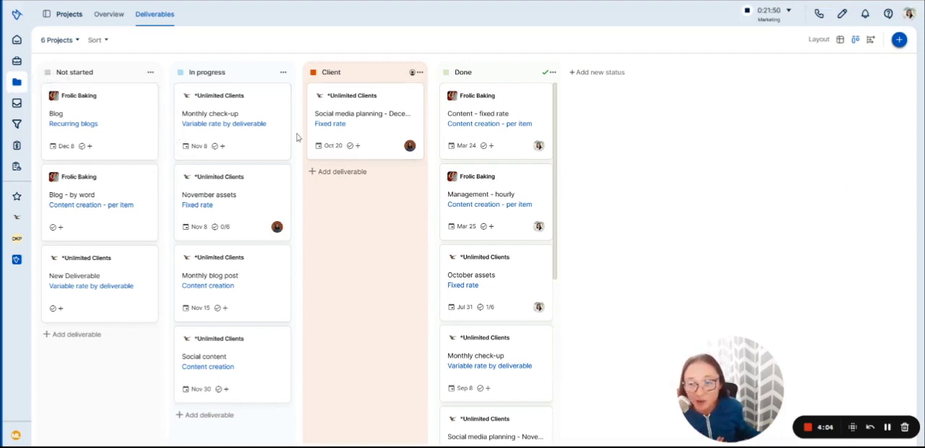
pyautogui.click(138, 124)
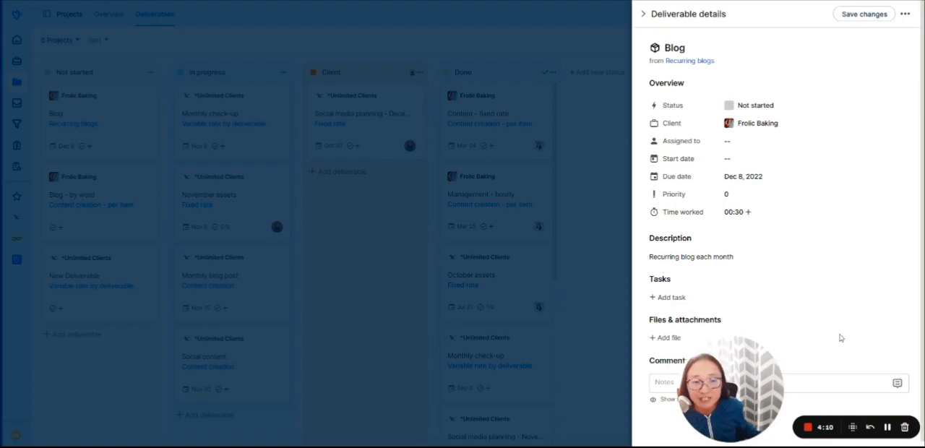
pyautogui.scroll(-1, 791, 229)
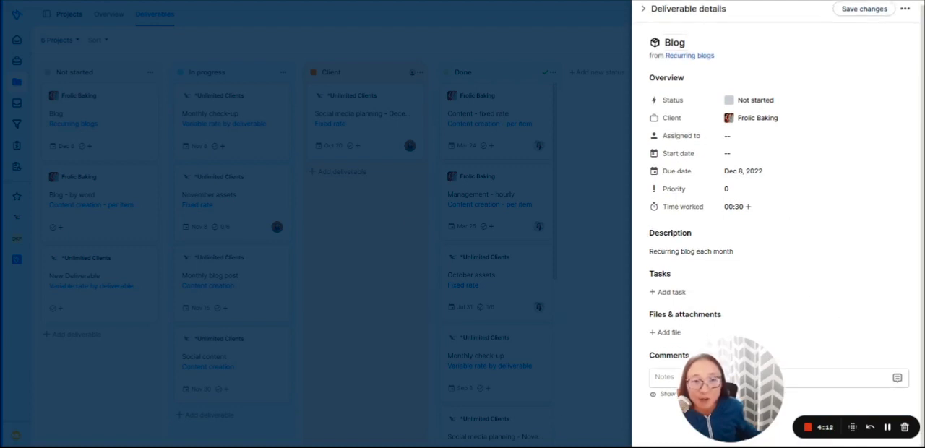
pyautogui.click(643, 10)
# Step: Open the settings of the *Unlimited Clients project "Fixed rate" for editing from the projects overview
pyautogui.click(108, 18)
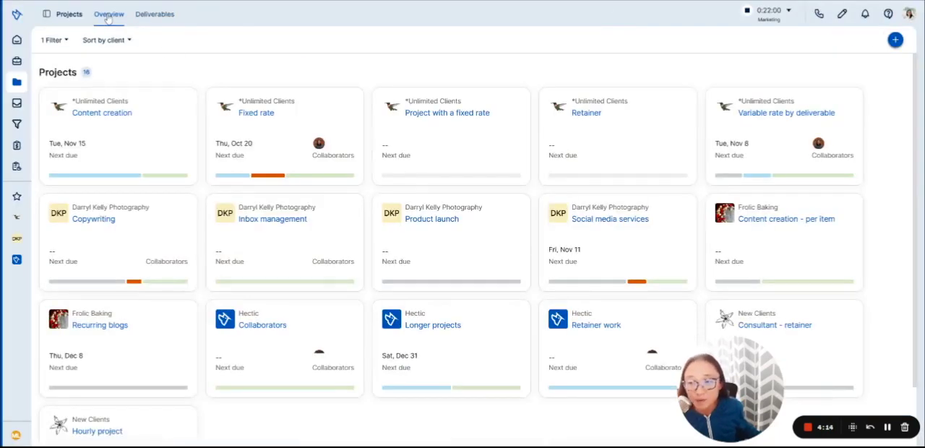
pyautogui.click(280, 120)
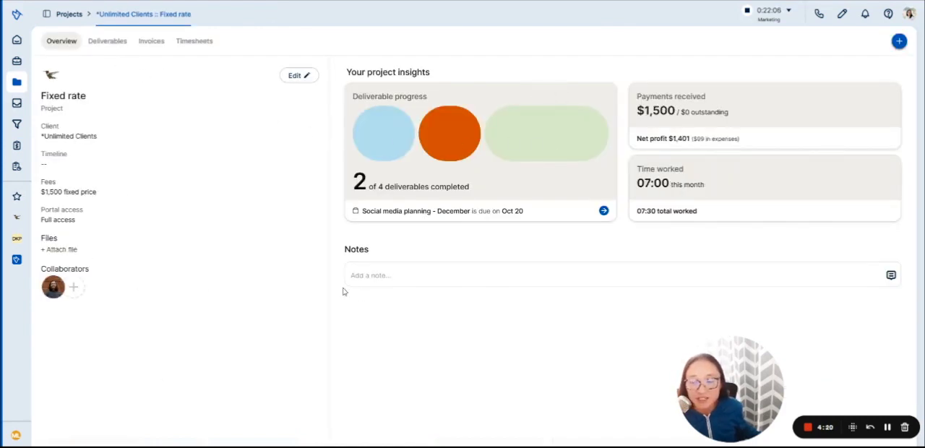
pyautogui.click(296, 76)
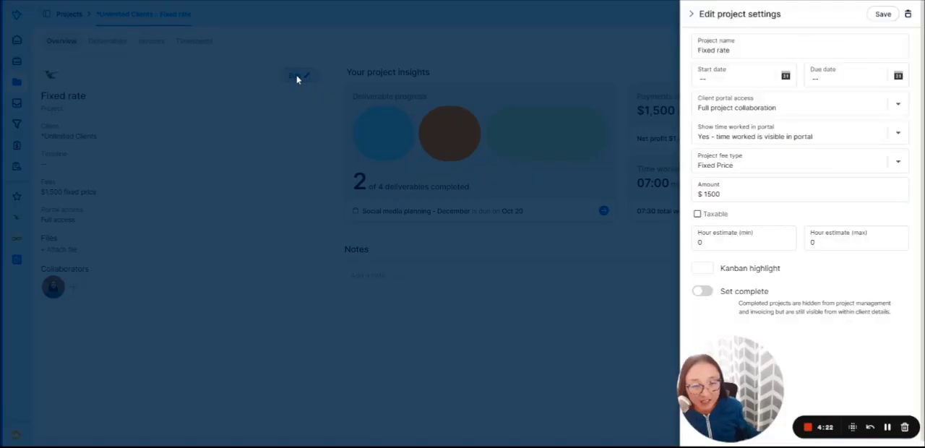
# Step: Set the project fee type to Retainer and mark the amount as taxable
pyautogui.click(731, 168)
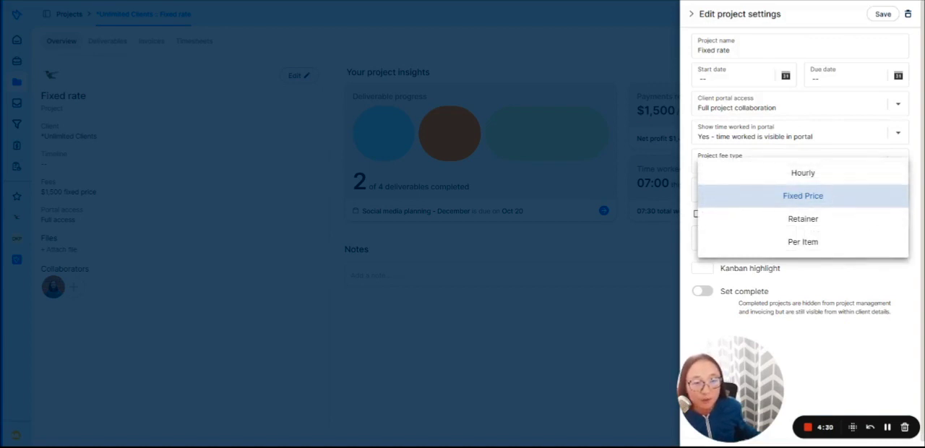
pyautogui.click(829, 222)
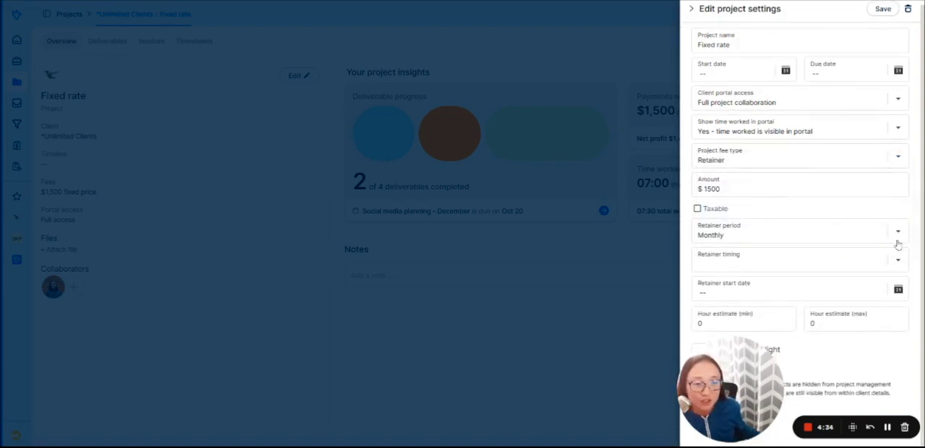
pyautogui.click(898, 238)
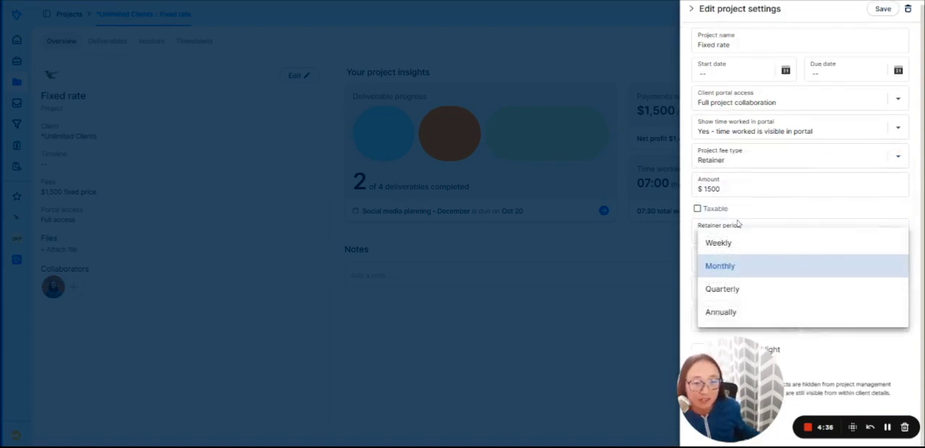
pyautogui.click(697, 208)
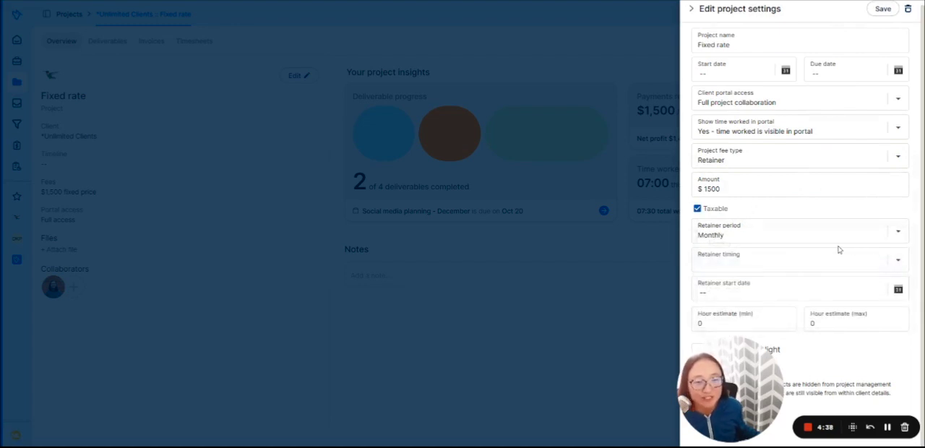
# Step: Check the retainer timing options and unmark the project amount as taxable
pyautogui.click(831, 272)
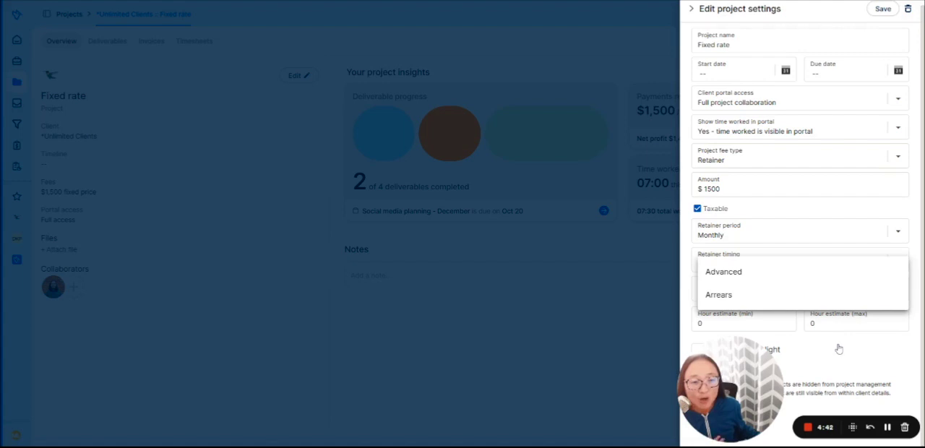
pyautogui.click(771, 210)
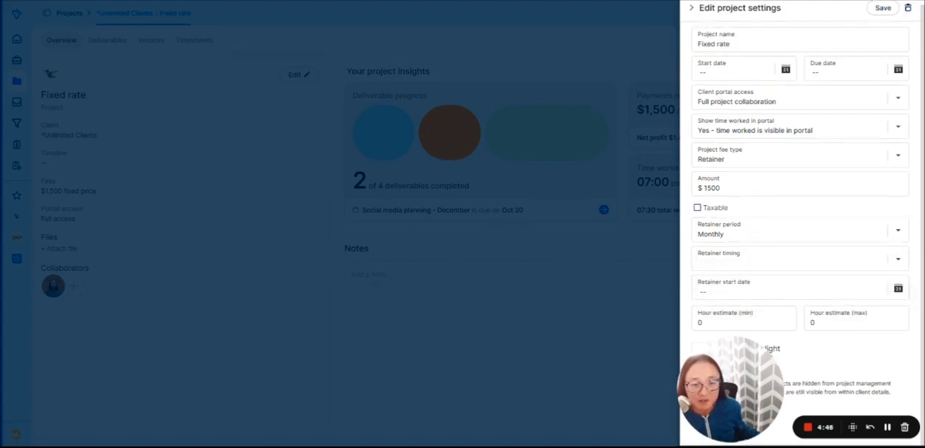
# Step: Set the project's maximum hour estimate to 5 and the retainer overage hourly amount to $100
pyautogui.moveTo(747, 388); pyautogui.dragTo(503, 388)
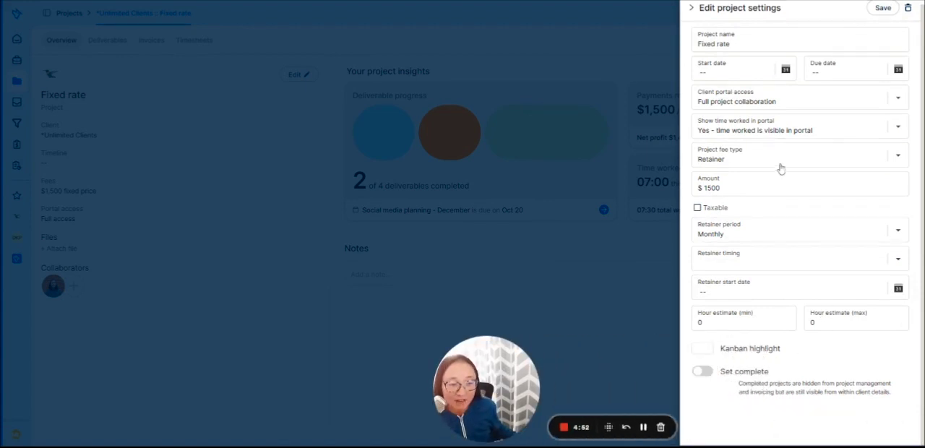
pyautogui.write('5')
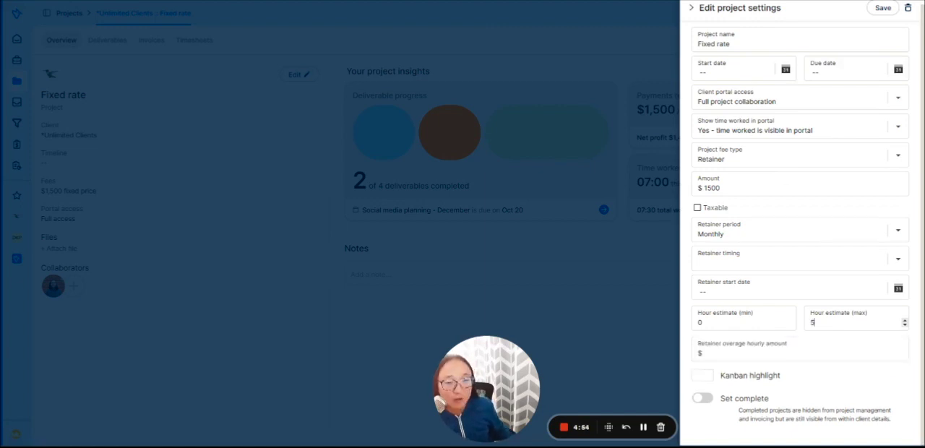
pyautogui.click(763, 354)
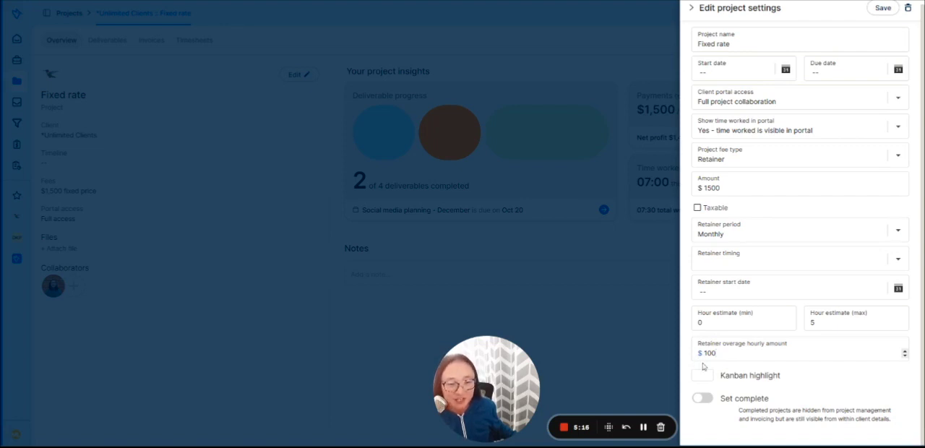
# Step: Change the project fee type to Per Item and close the project settings without saving
pyautogui.click(730, 161)
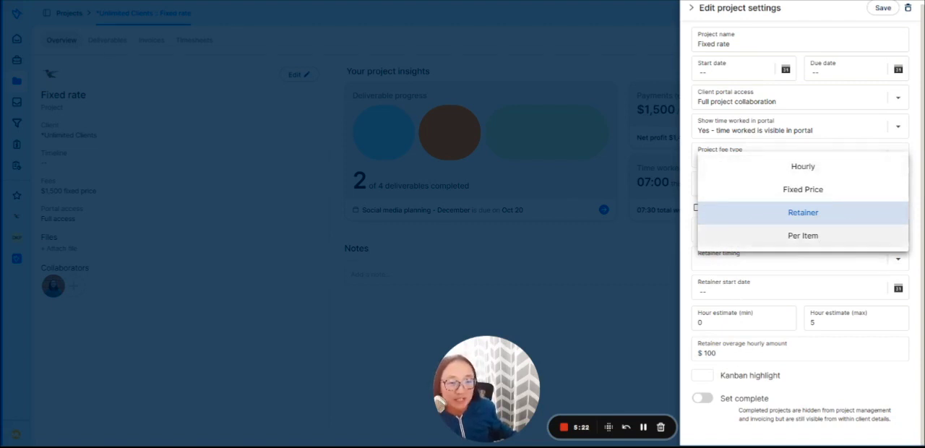
pyautogui.click(824, 235)
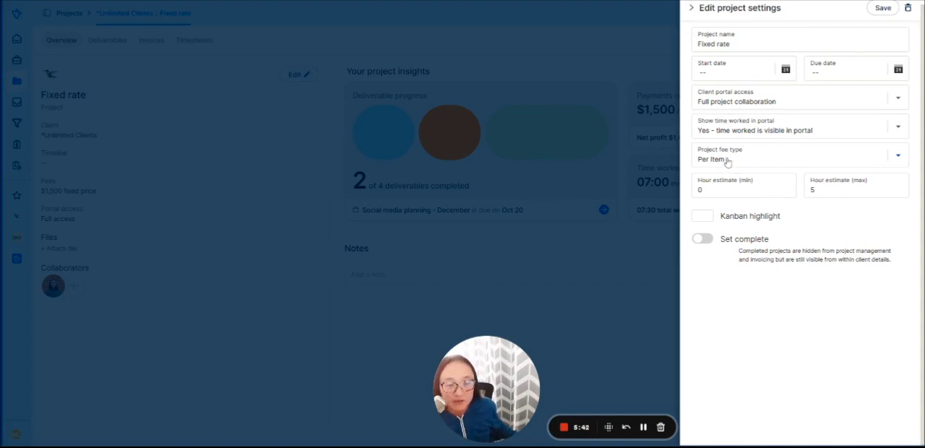
pyautogui.click(692, 8)
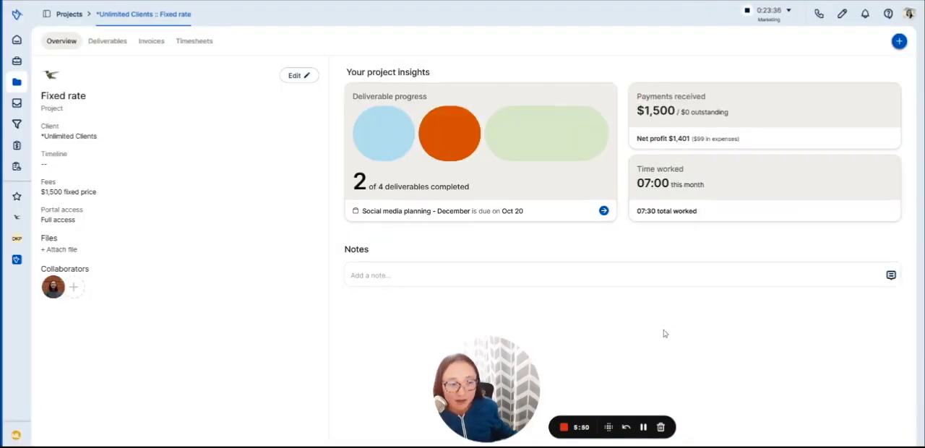
# Step: Open the help center and look through its list of support topics
pyautogui.click(889, 18)
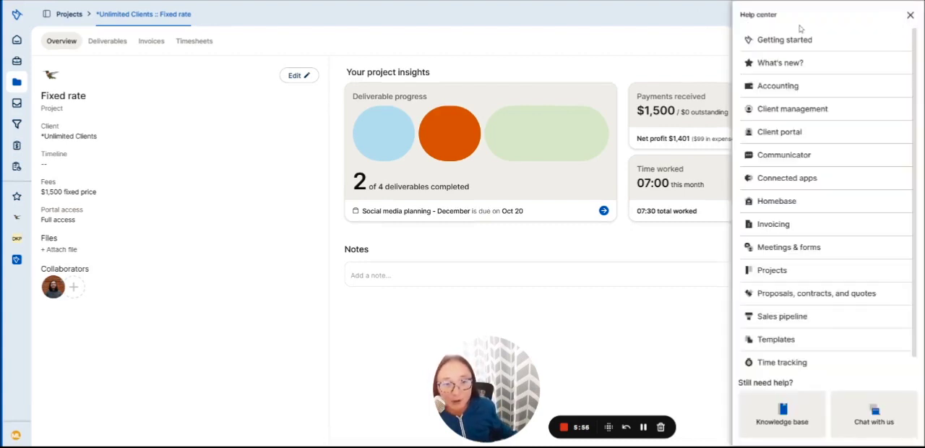
pyautogui.scroll(-1, 789, 336)
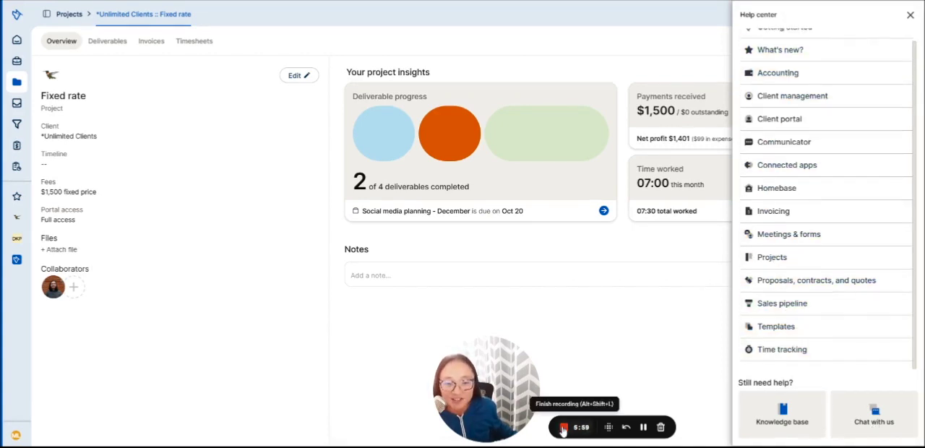
pyautogui.click(563, 427)
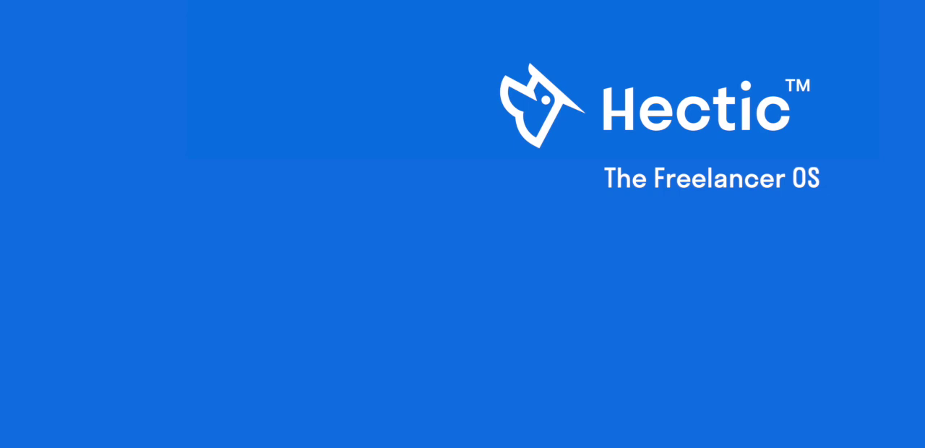